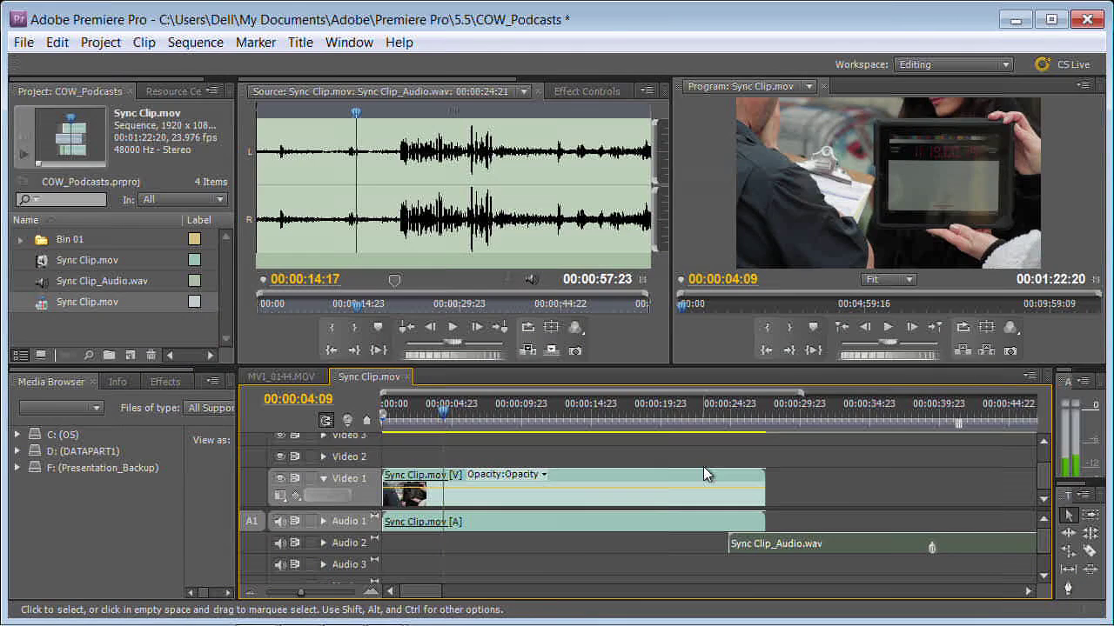
Step: Set numbered clip marker 0 on the Sync Clip.mov clip at 00:00:04:09 in the timeline
left_click(450, 483)
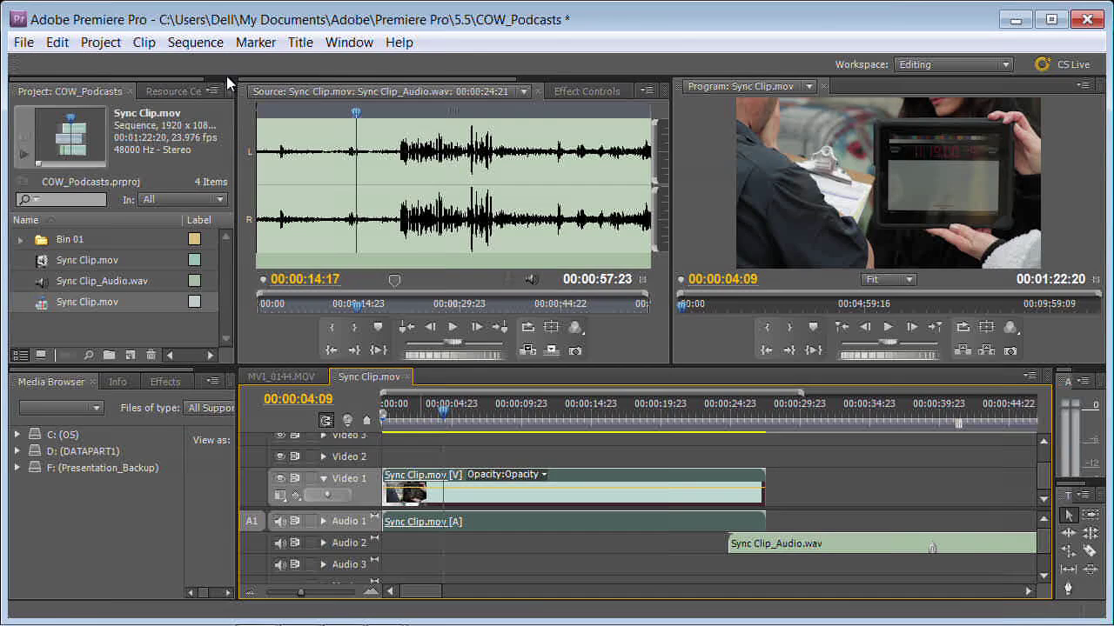
left_click(150, 48)
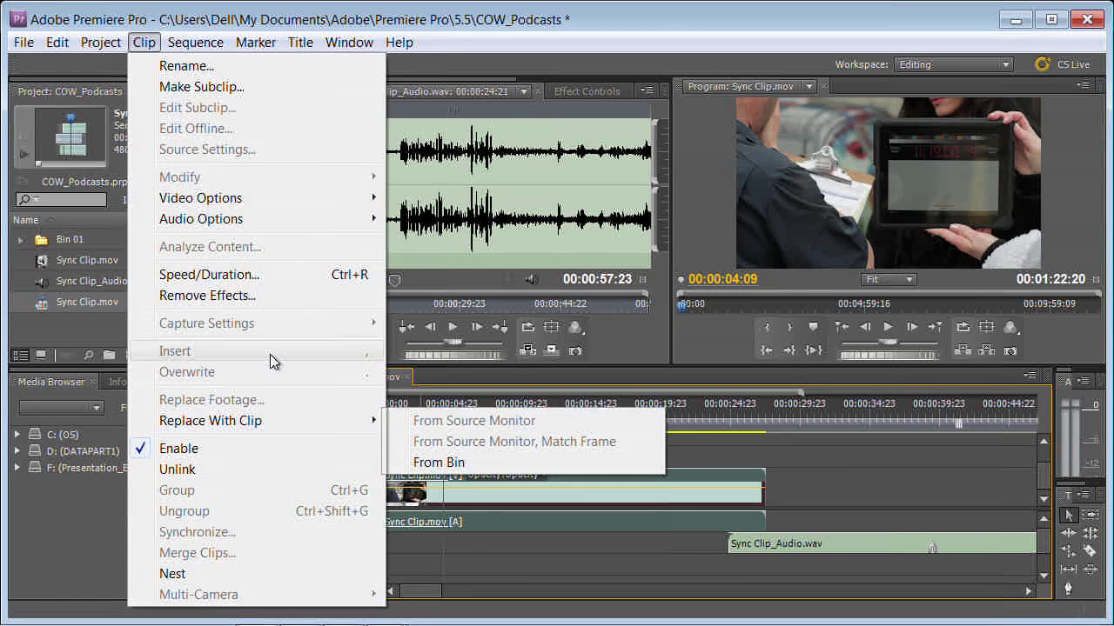
mouse_move(255, 45)
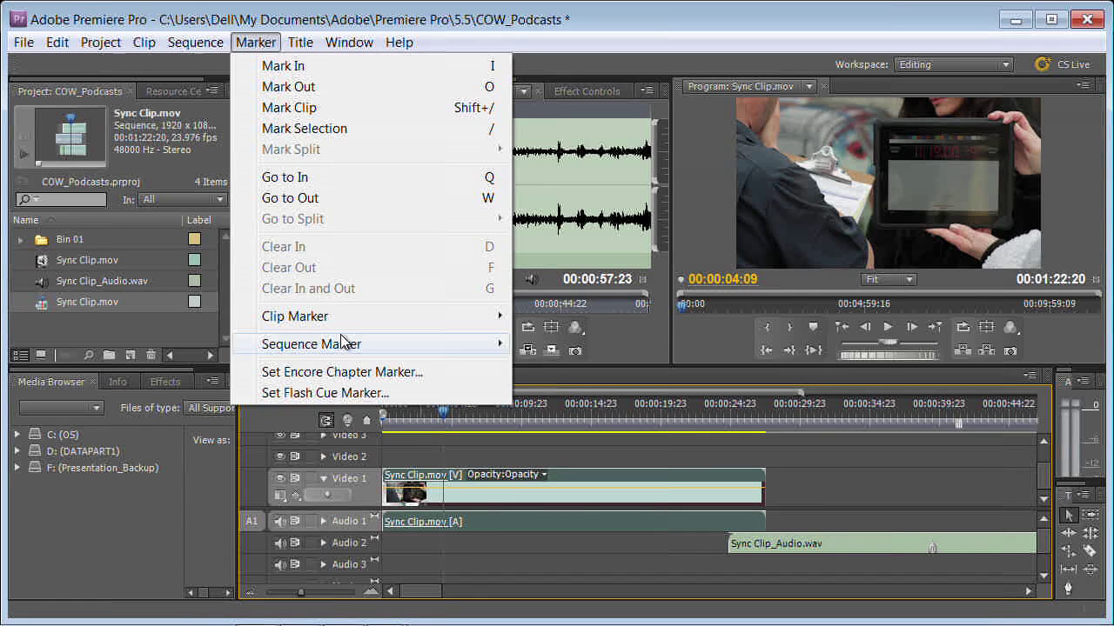
mouse_move(346, 341)
mouse_move(342, 320)
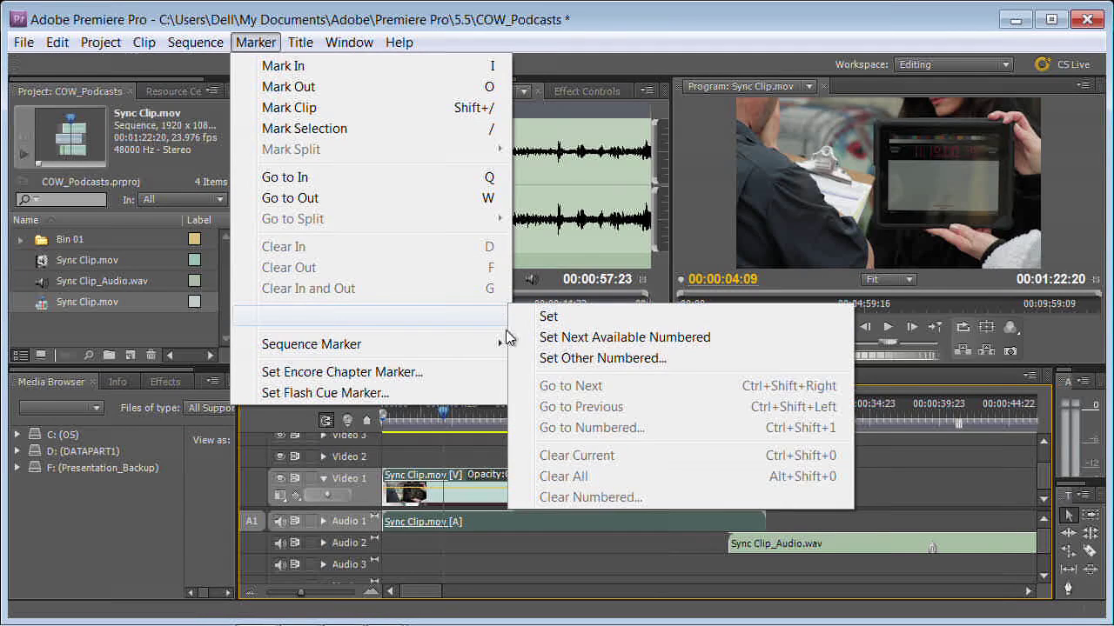
left_click(554, 358)
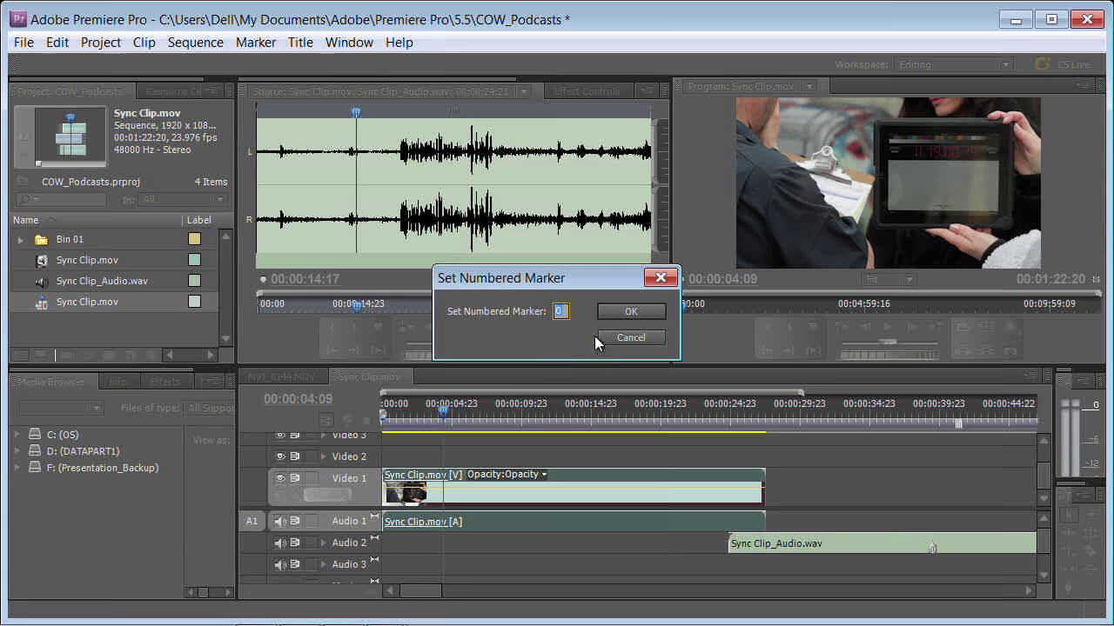
left_click(619, 314)
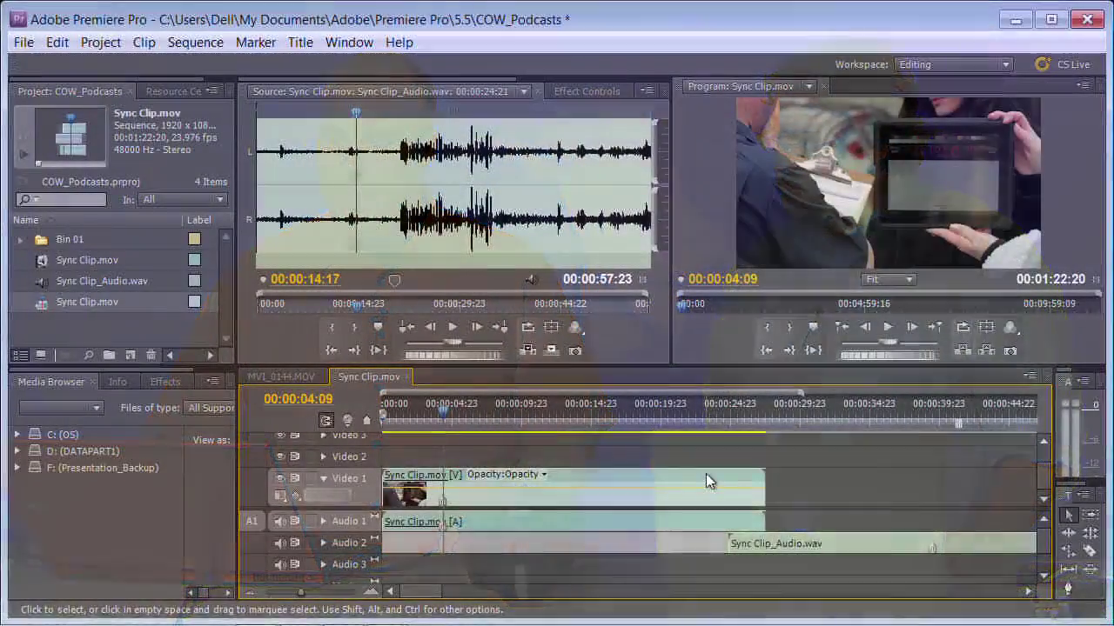
Step: Shift the Sync Clip.mov and Sync Clip_Audio.wav clips along the timeline until their clip markers line up
left_click(706, 477)
left_click_drag(706, 475, 841, 494)
left_click_drag(837, 544, 739, 548)
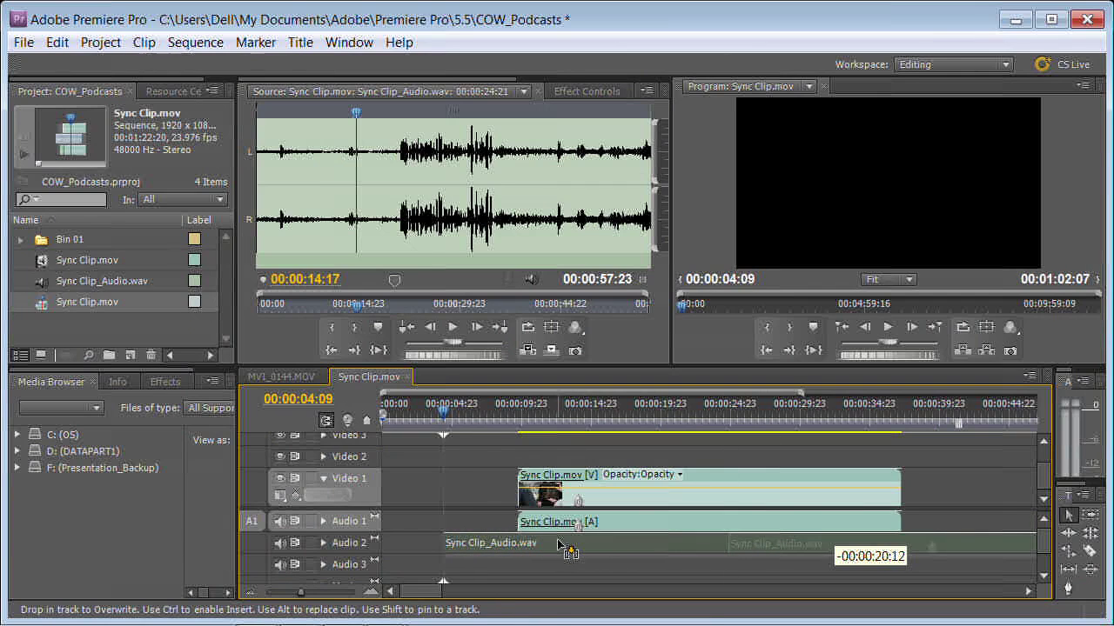
left_click_drag(559, 543, 560, 545)
left_click_drag(717, 546, 652, 542)
left_click(641, 476)
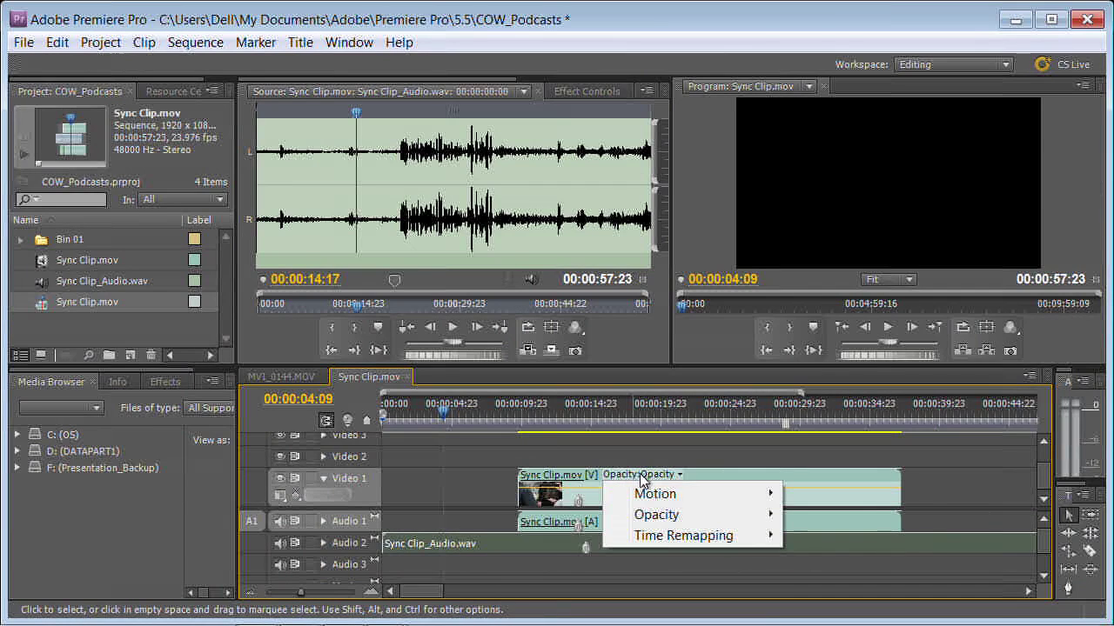
double_click(707, 471)
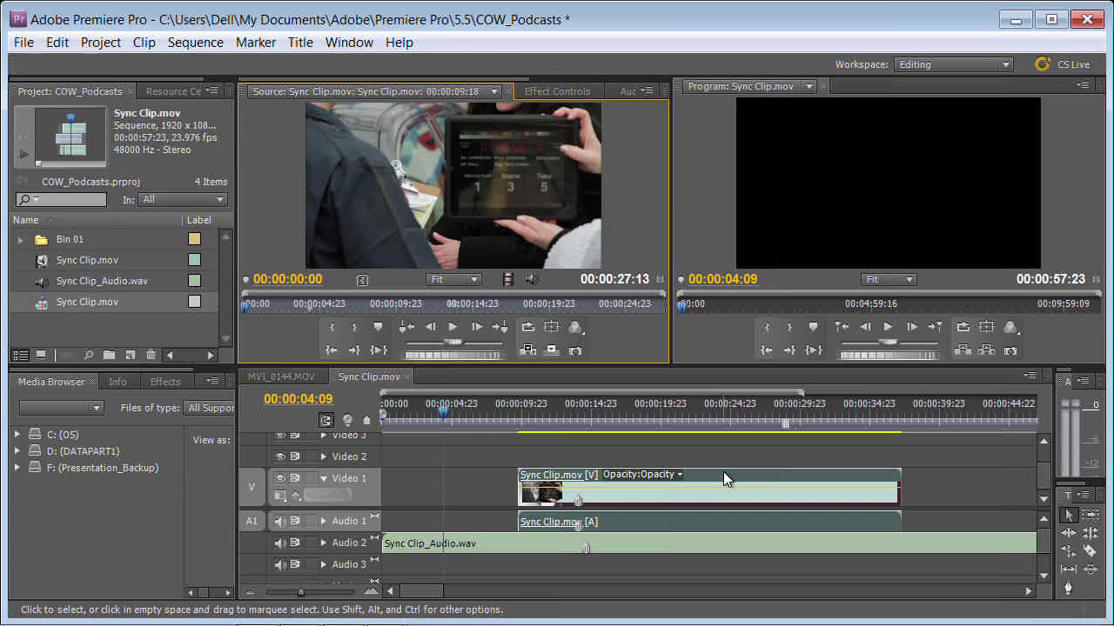
left_click_drag(744, 473, 757, 477)
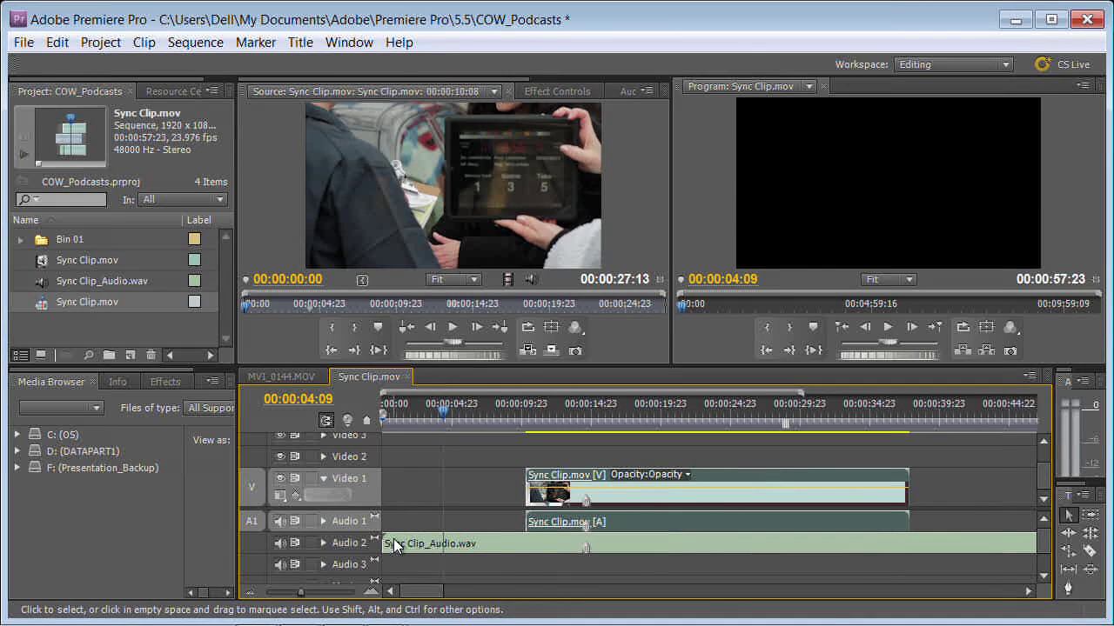
Step: Trim the start of Sync Clip_Audio.wav to 00:00:09:19, just ahead of the video's start, and delete only the audio portion of Sync Clip.mov
left_click_drag(386, 540, 406, 541)
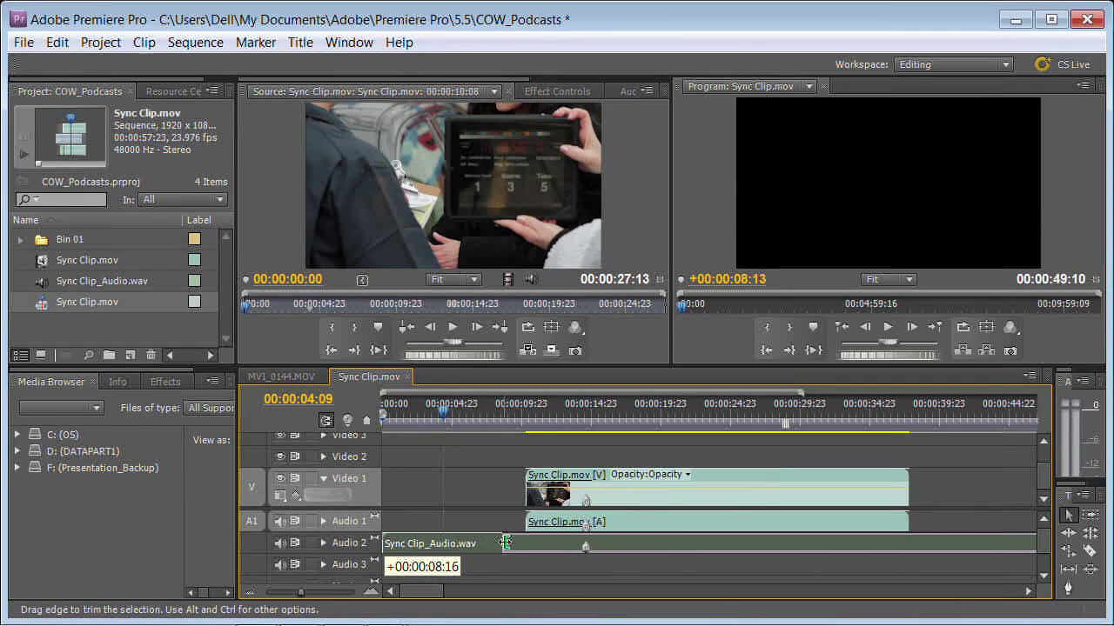
left_click_drag(522, 543, 520, 543)
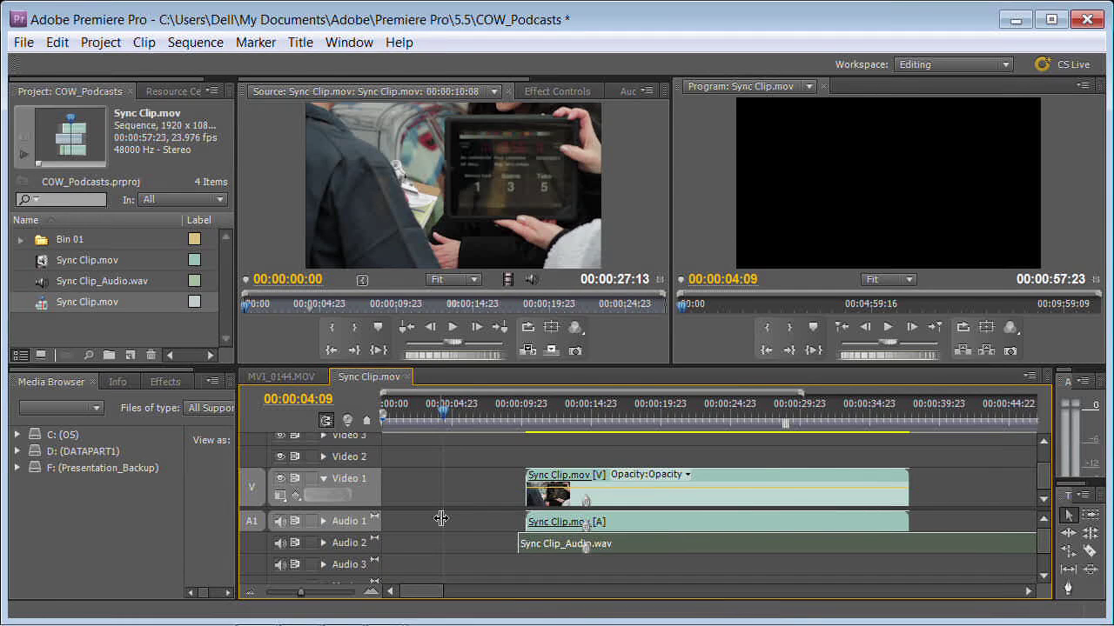
left_click(632, 521, "alt")
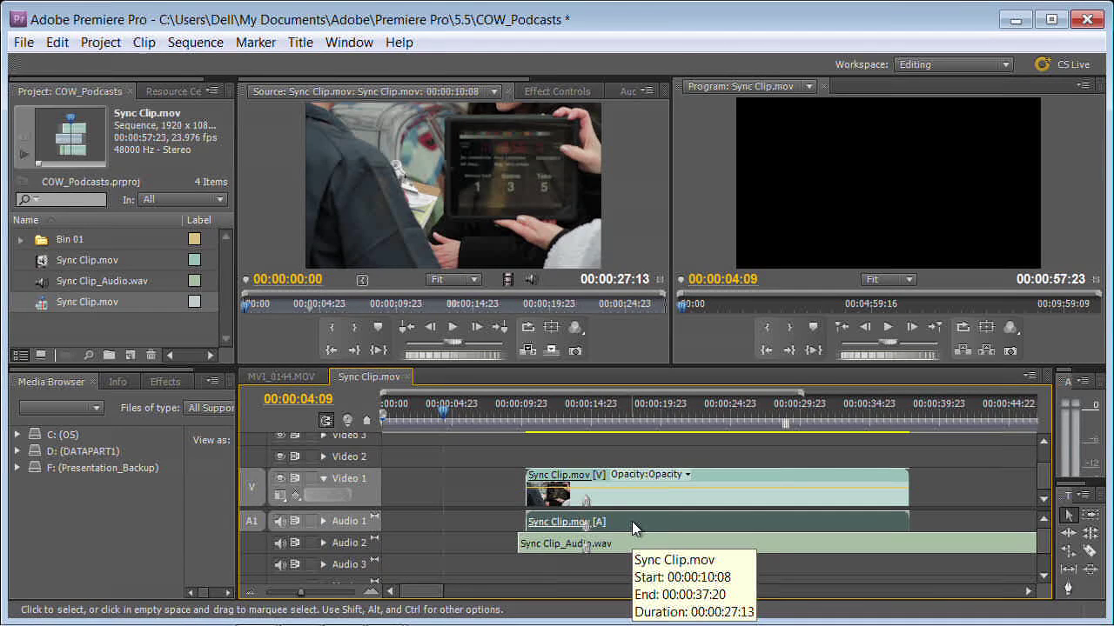
key("Delete")
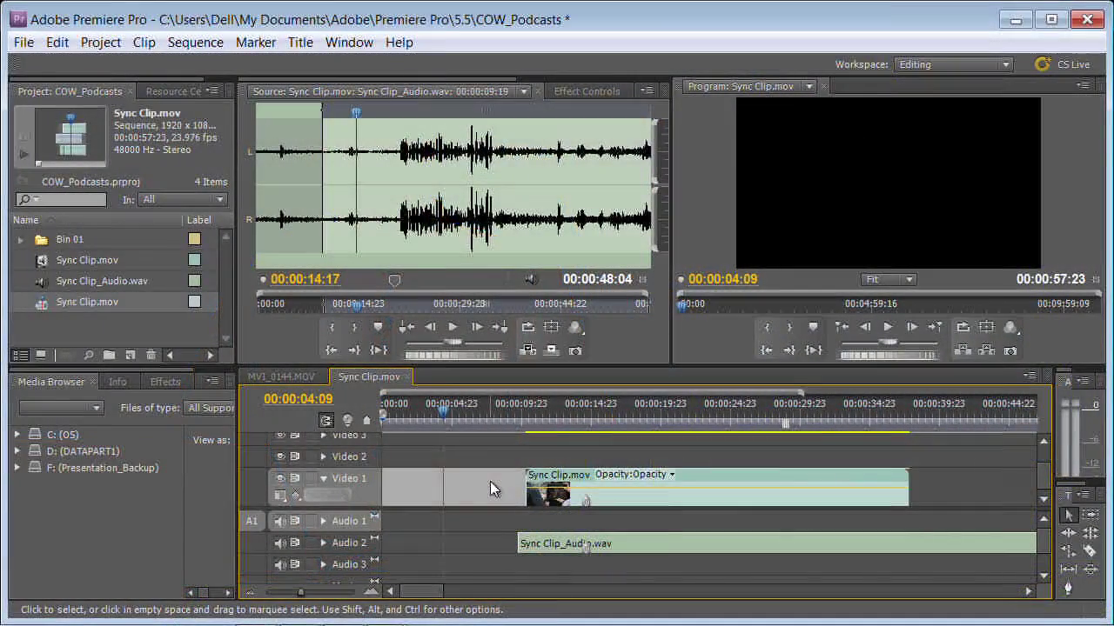
Step: Merge the timeline's video clip and Sync Clip_Audio.wav into a merged clip named Sync Clip.mov - Merged
left_click_drag(490, 482, 491, 481)
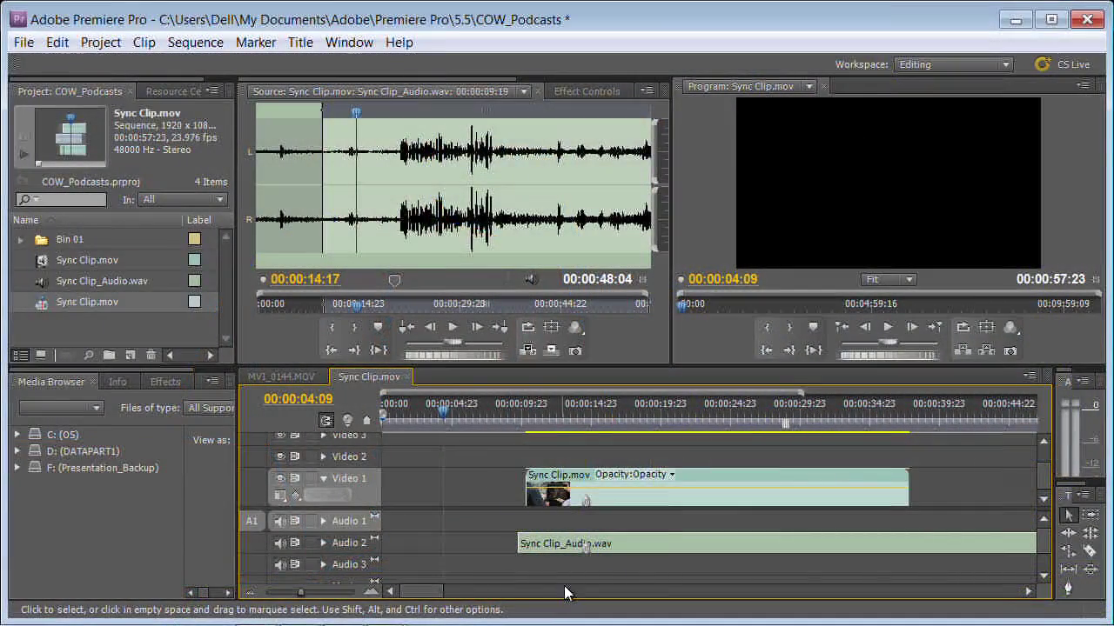
left_click_drag(633, 567, 611, 483)
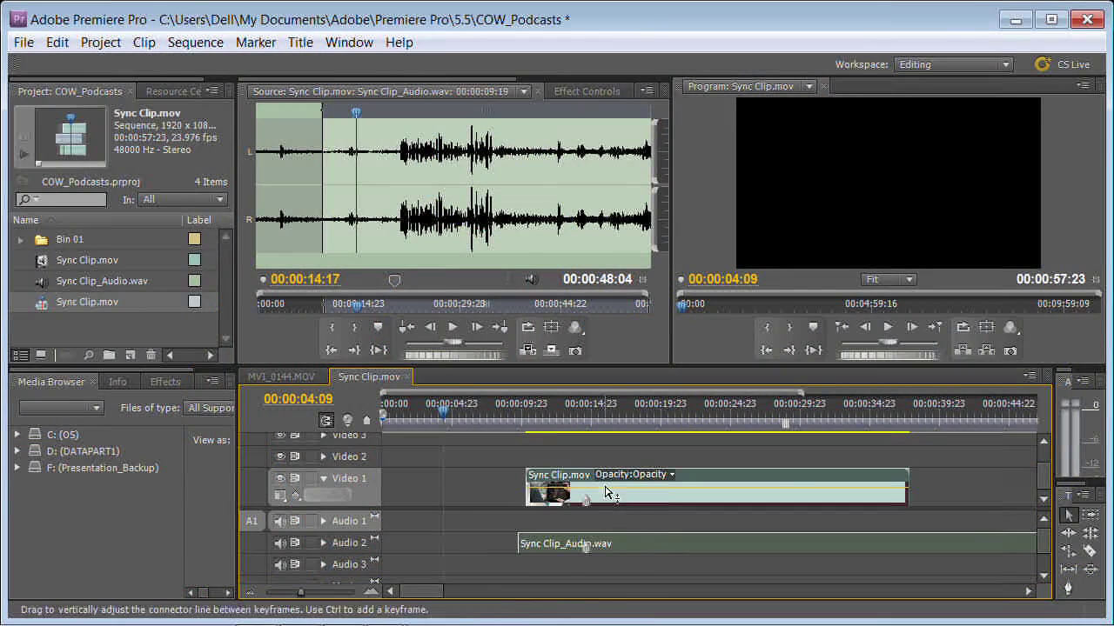
left_click(145, 43)
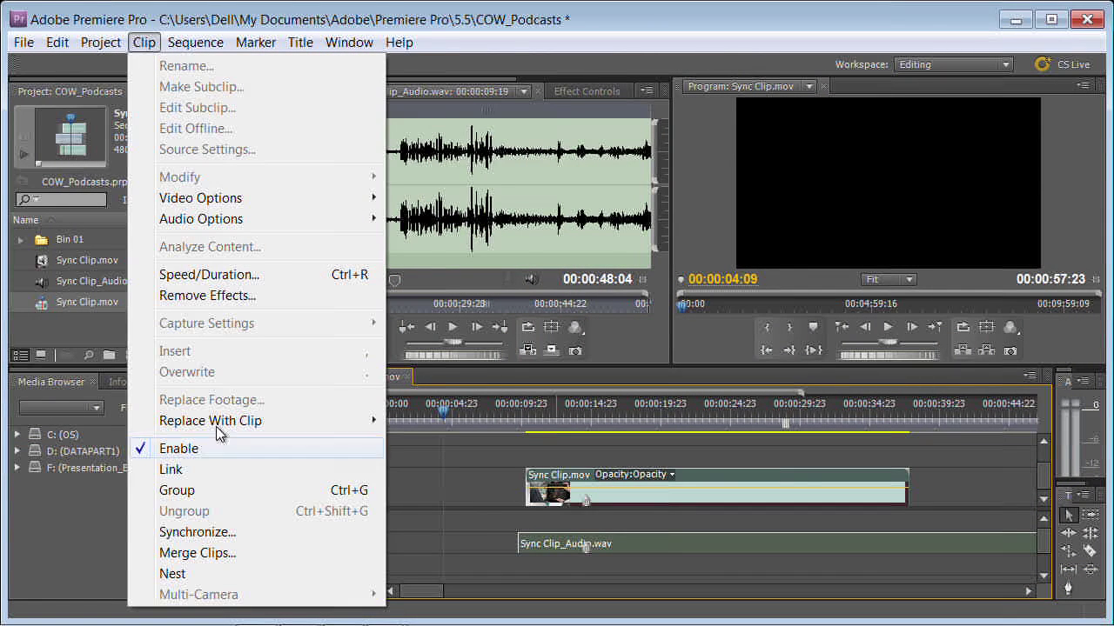
left_click(231, 553)
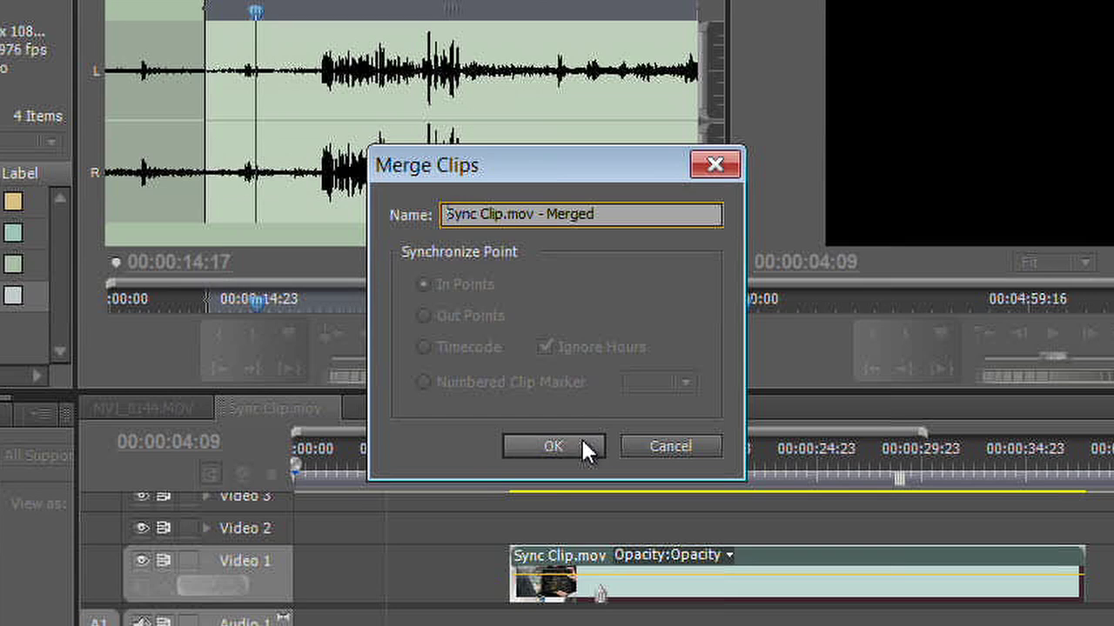
left_click(467, 314)
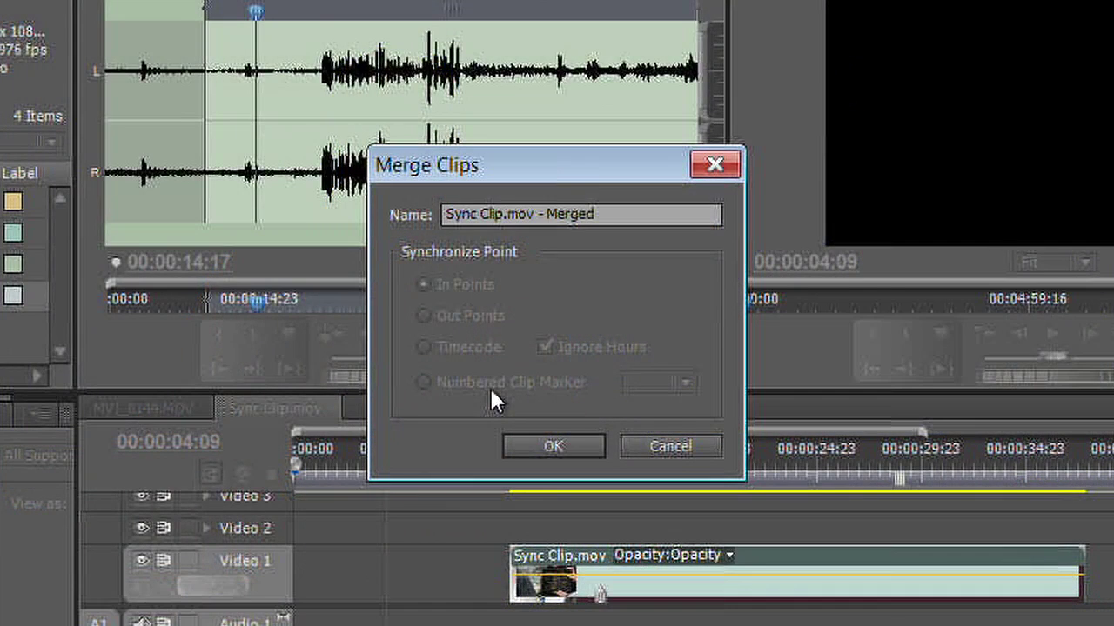
left_click(527, 444)
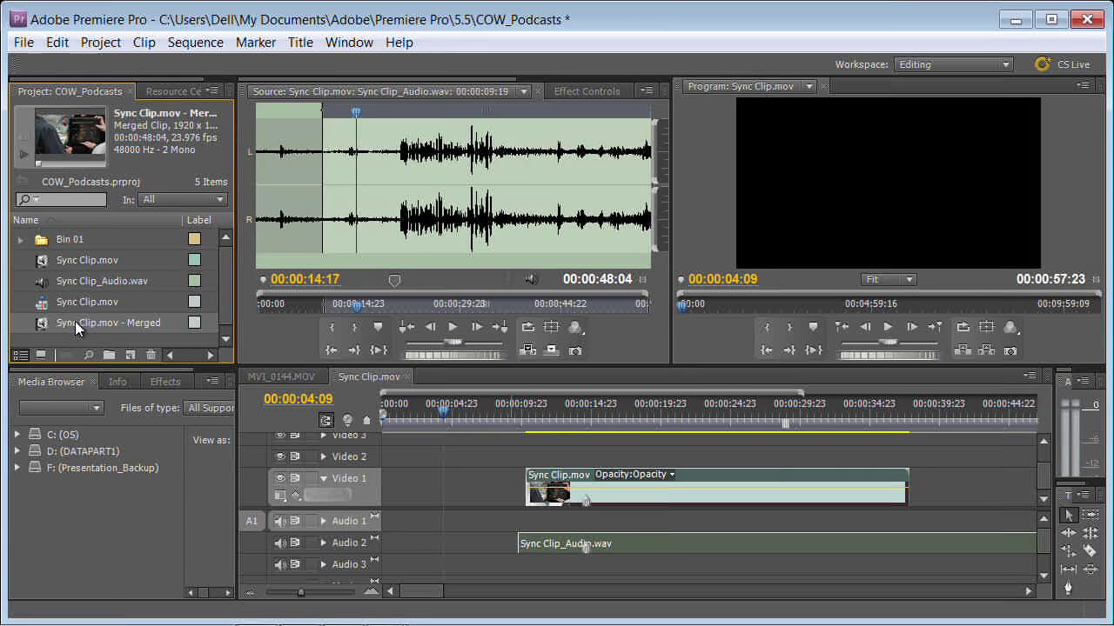
Step: Open Sync Clip.mov - Merged in the Source monitor and play it from the start and from 23:58:48:09 to check the sync
double_click(41, 325)
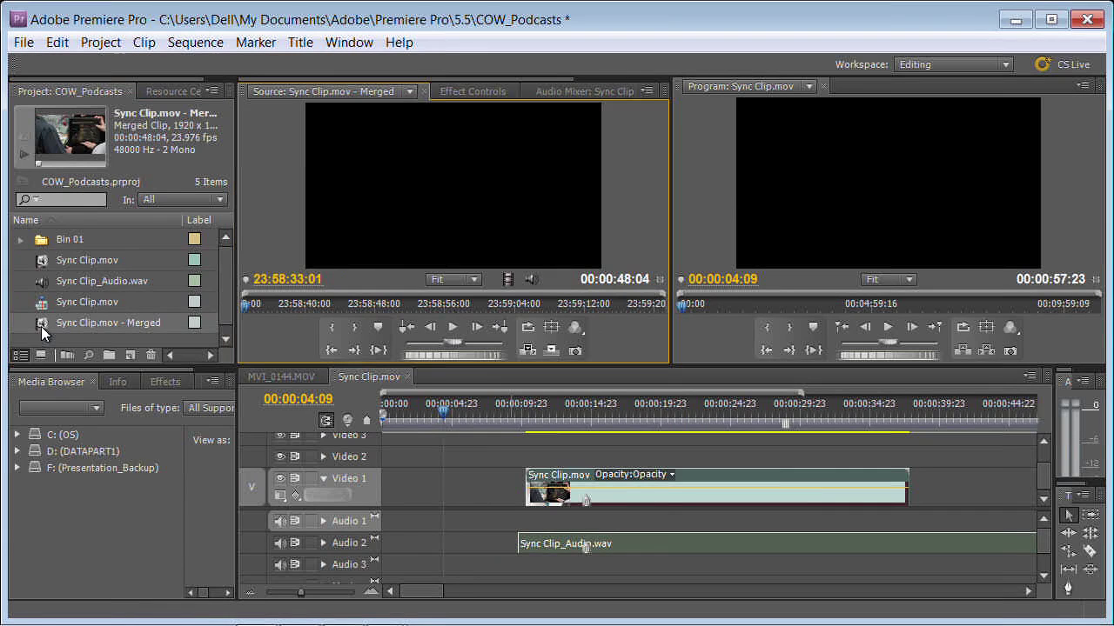
left_click(452, 329)
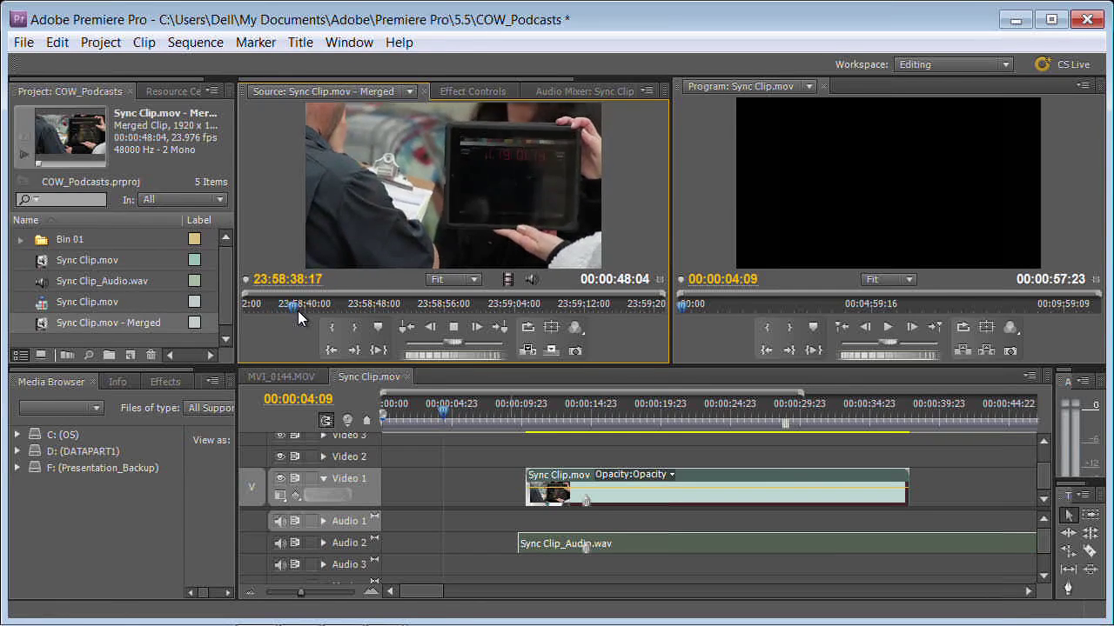
left_click_drag(297, 310, 378, 314)
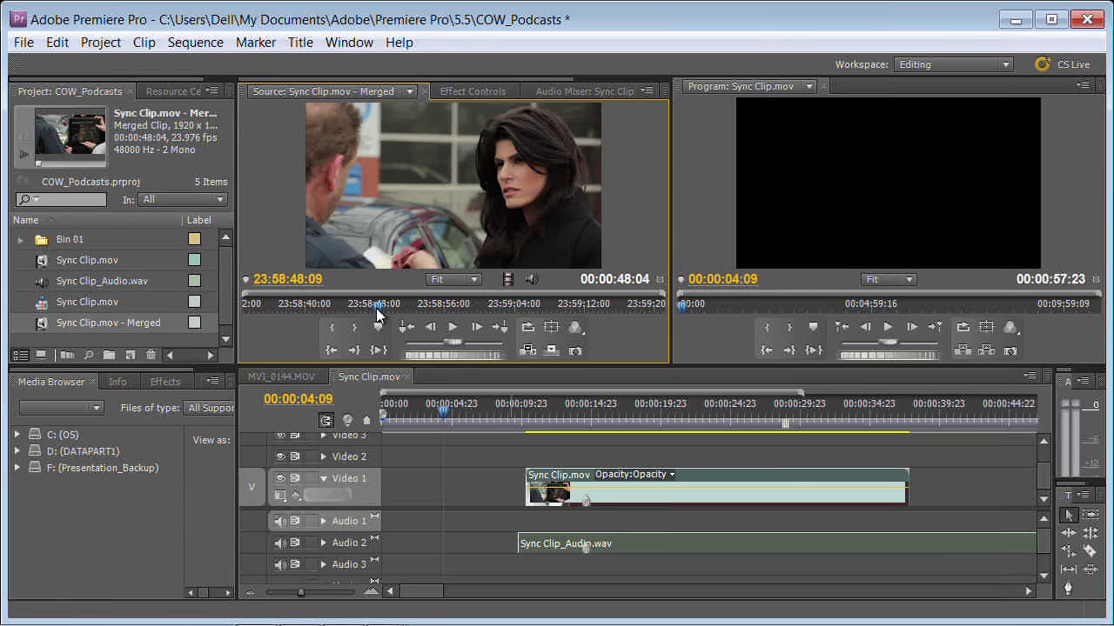
left_click(452, 327)
left_click(452, 327)
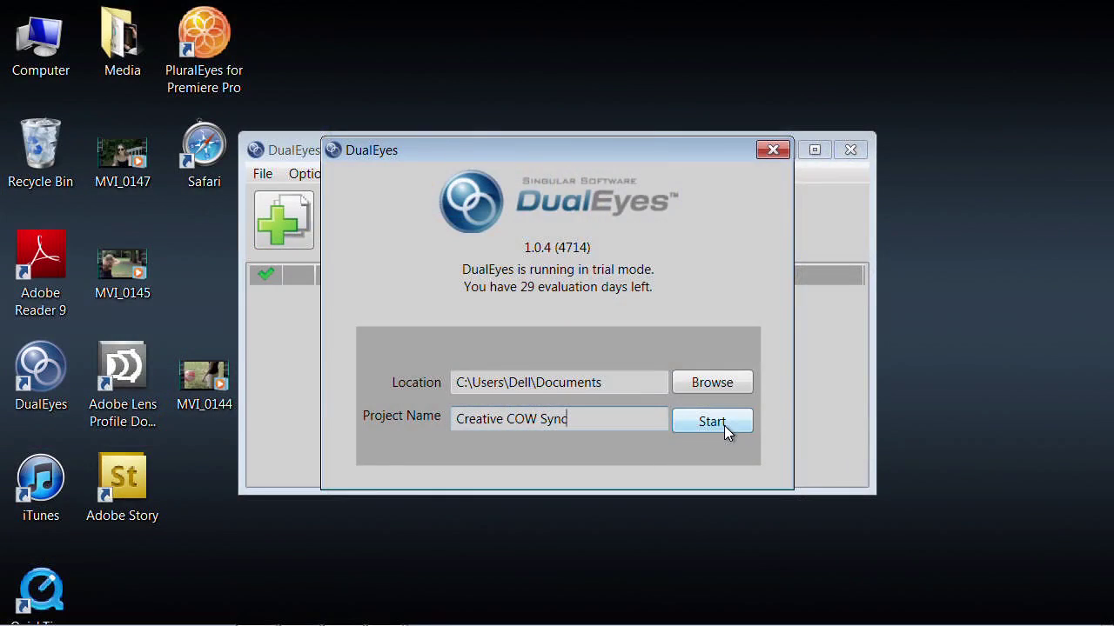
Step: In DualEyes, start the project Creative COW Sync and add Sync Clip.mov and Sync Clip_Audio.wav from the desktop's Media folder
left_click(723, 426)
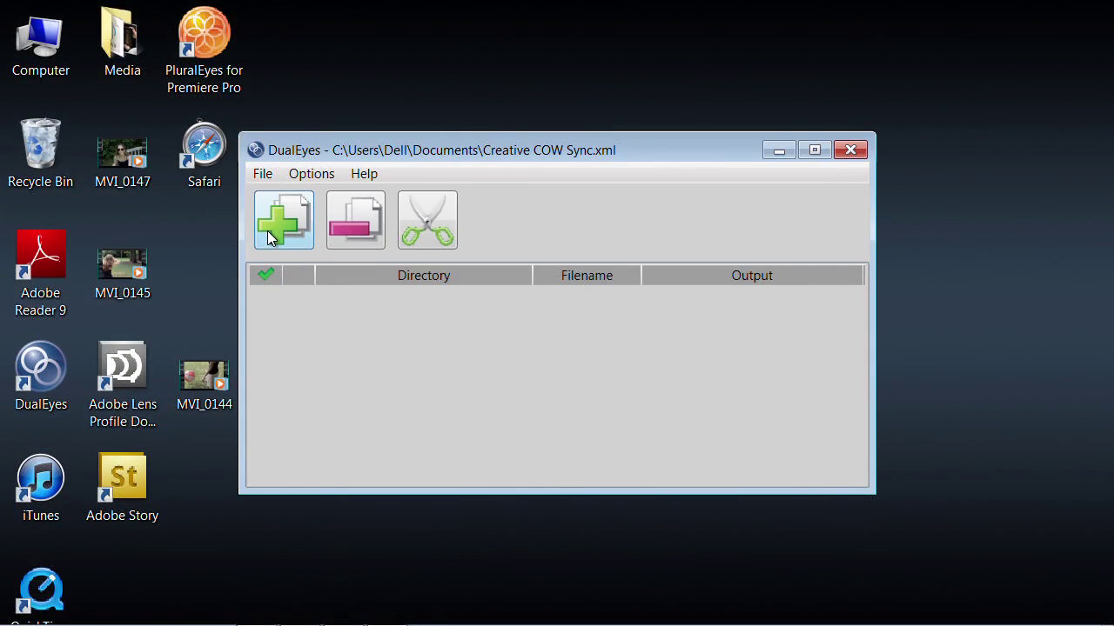
left_click(267, 230)
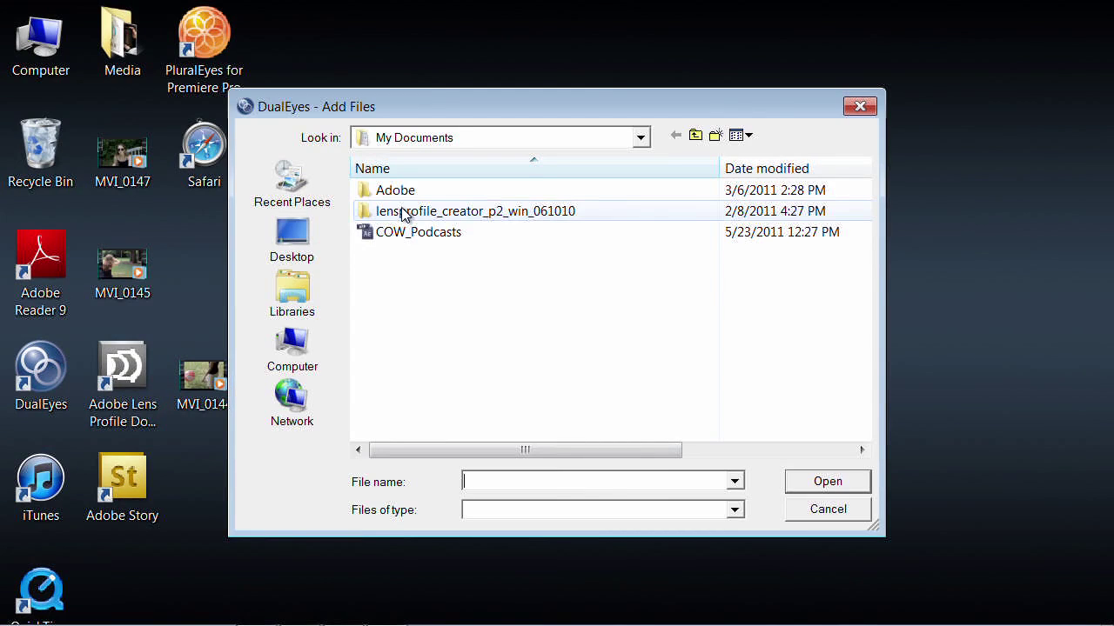
left_click(315, 238)
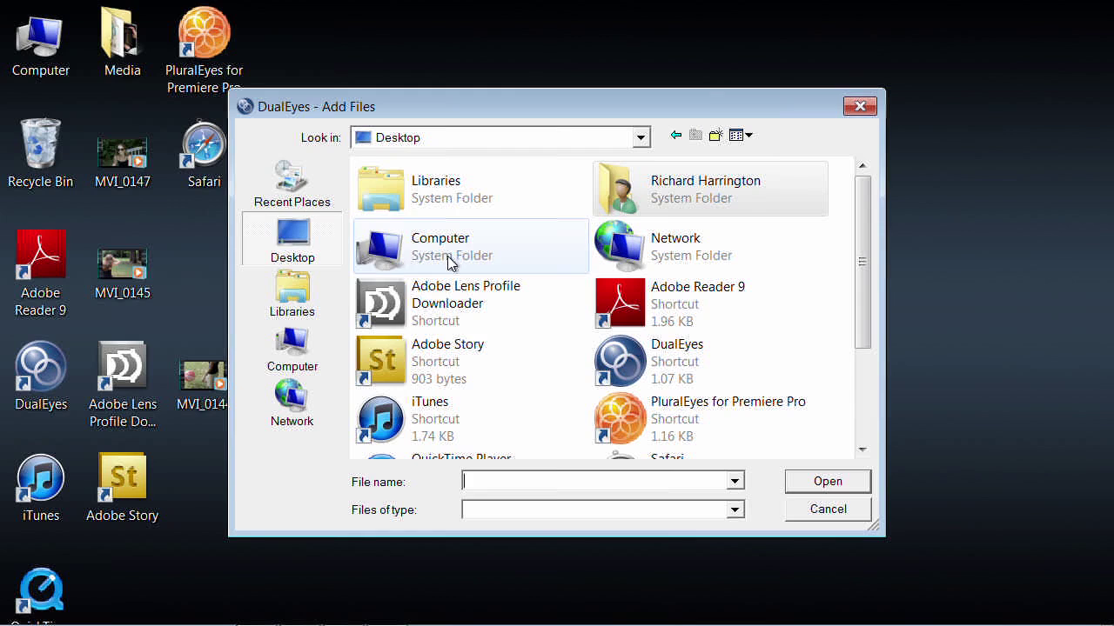
left_click_drag(864, 301, 868, 406)
left_click(420, 383)
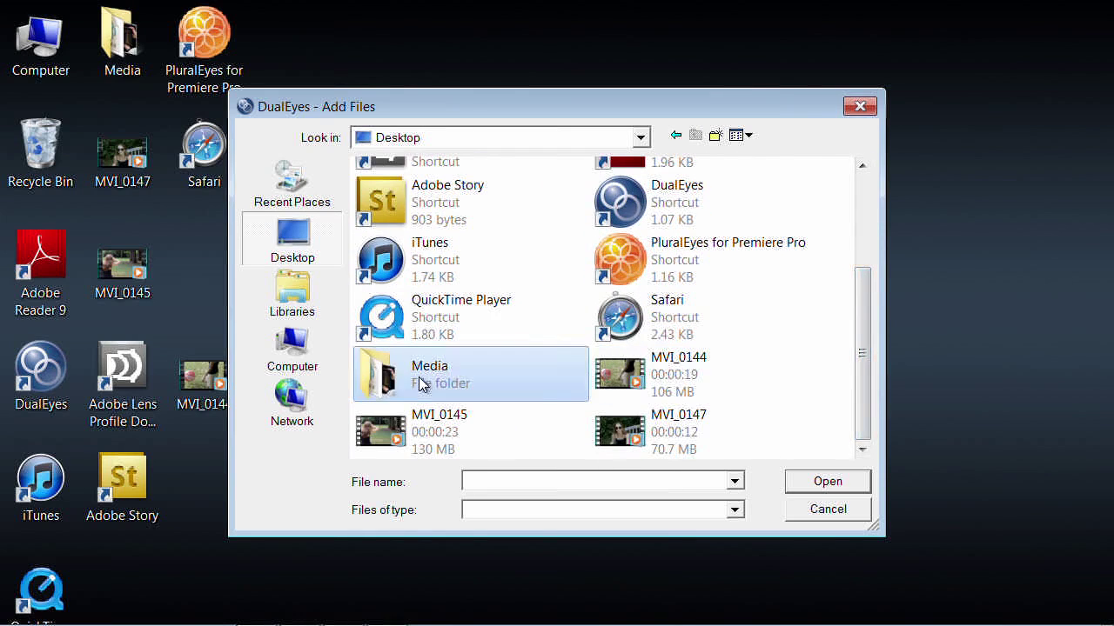
double_click(420, 383)
left_click(383, 192)
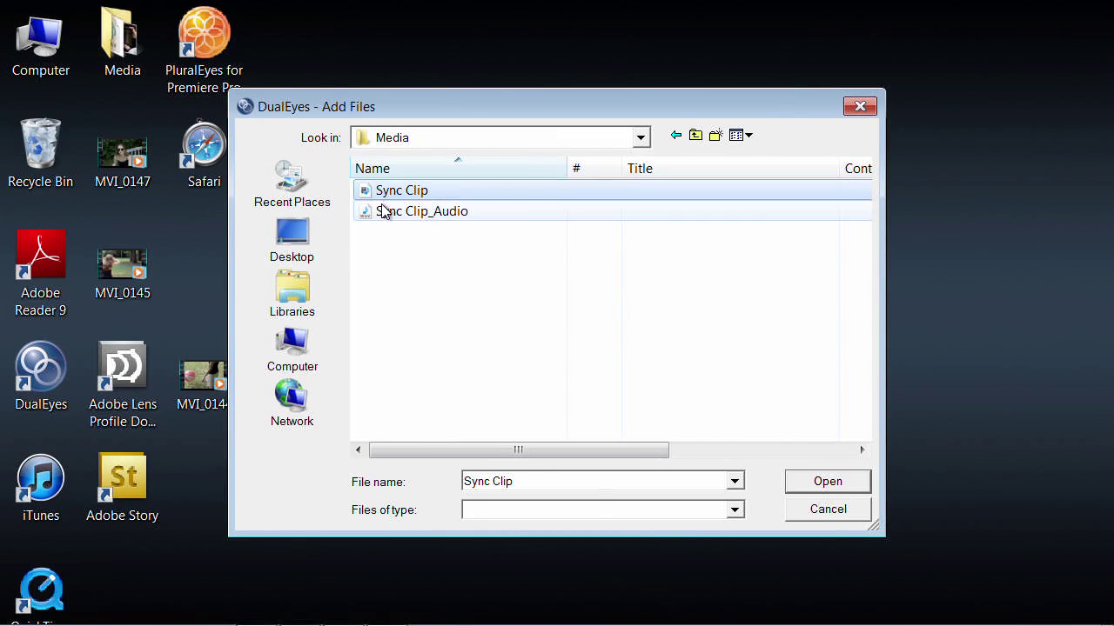
left_click(383, 211, "shift")
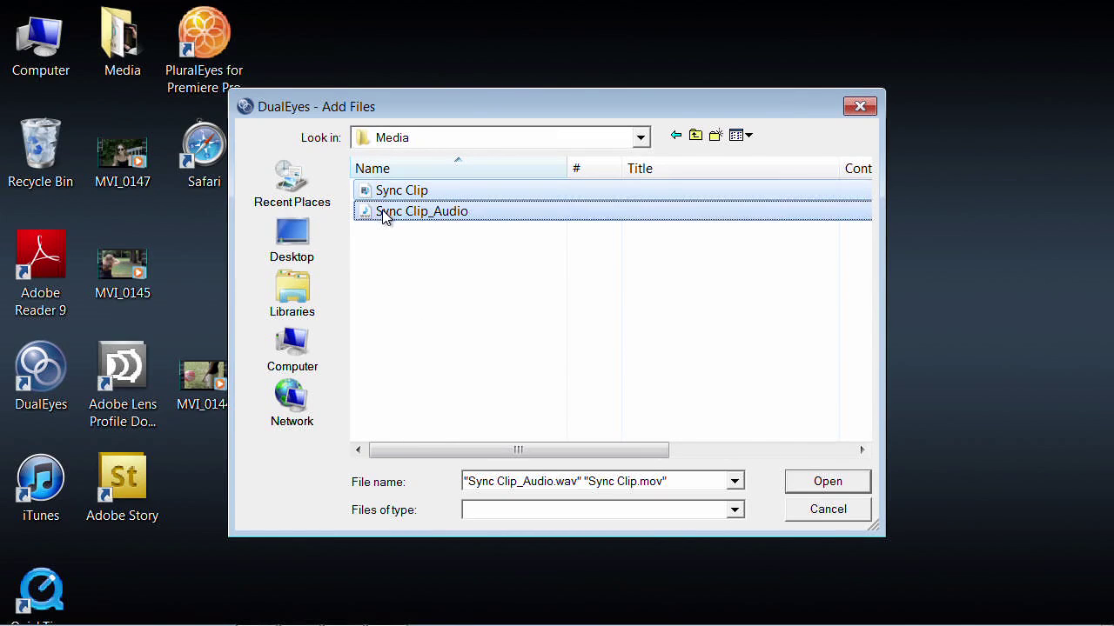
left_click(807, 480)
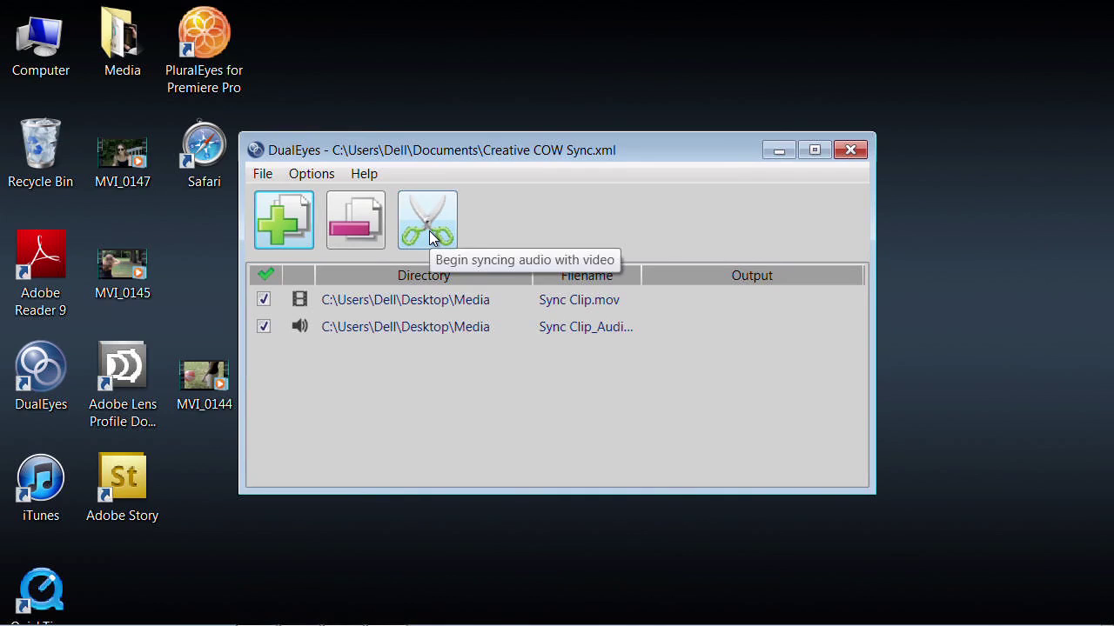
Step: Enable the sync options Replace Audio for MOV and AVI Files, Level Audio and Try Really Hard
left_click(322, 176)
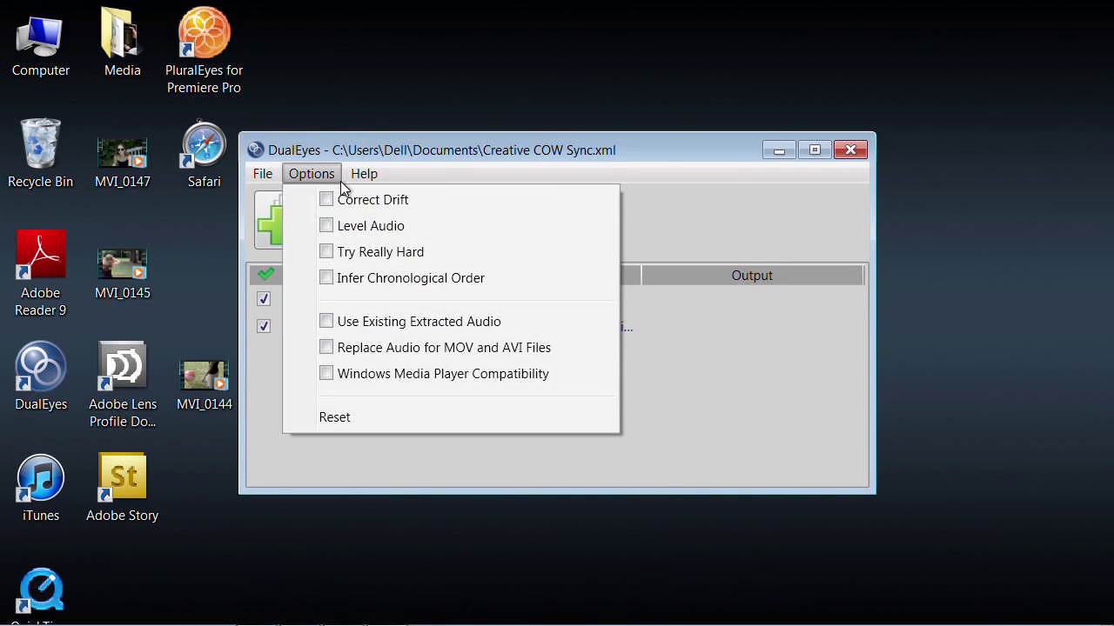
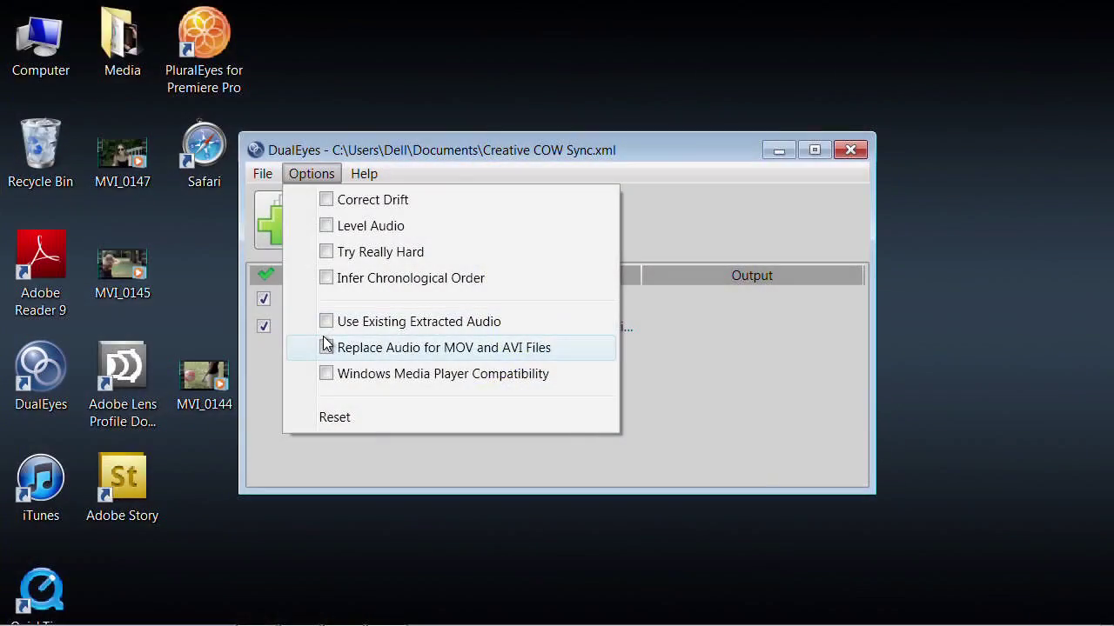
left_click(326, 348)
left_click(326, 227)
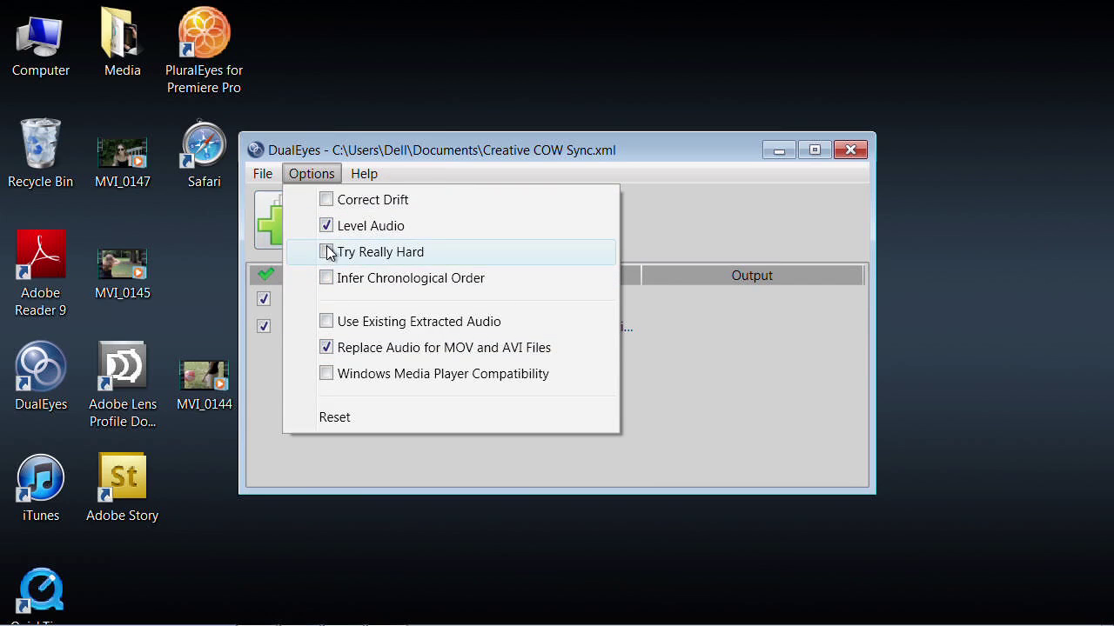
left_click(328, 252)
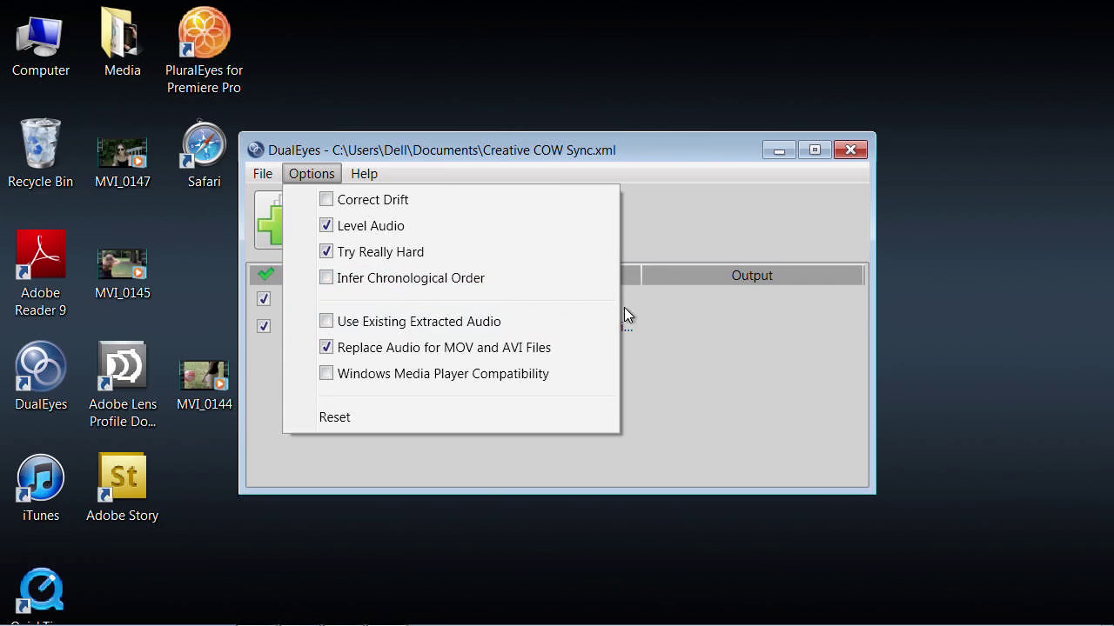
Step: Sync the checked audio and video clips, and select the produced QuickTime movie in the desktop's Media folder to preview it
left_click(688, 213)
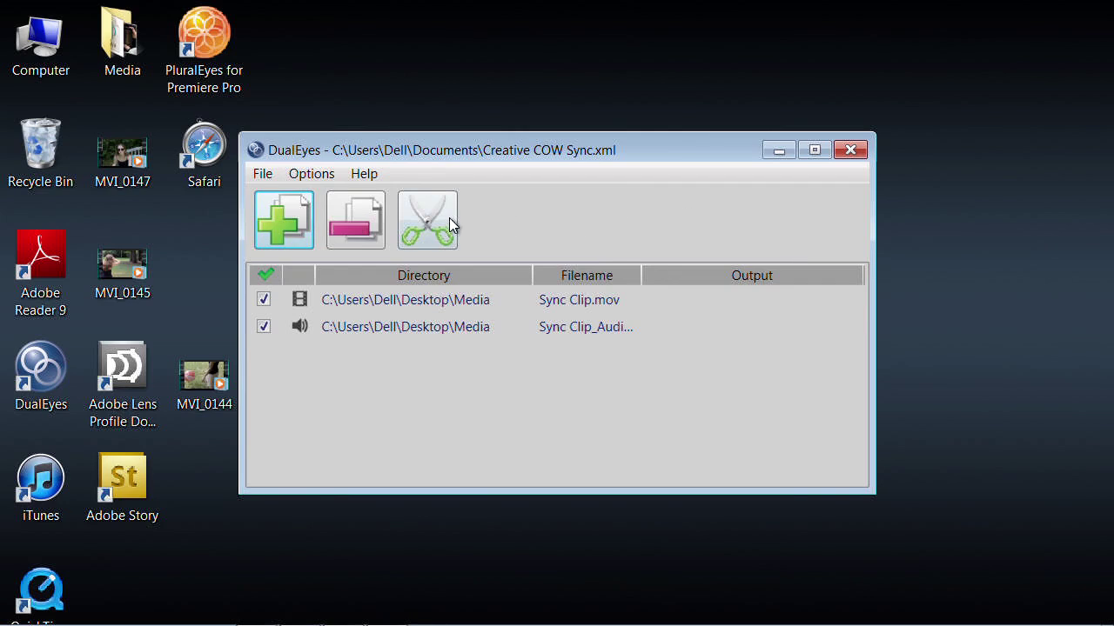
left_click(420, 223)
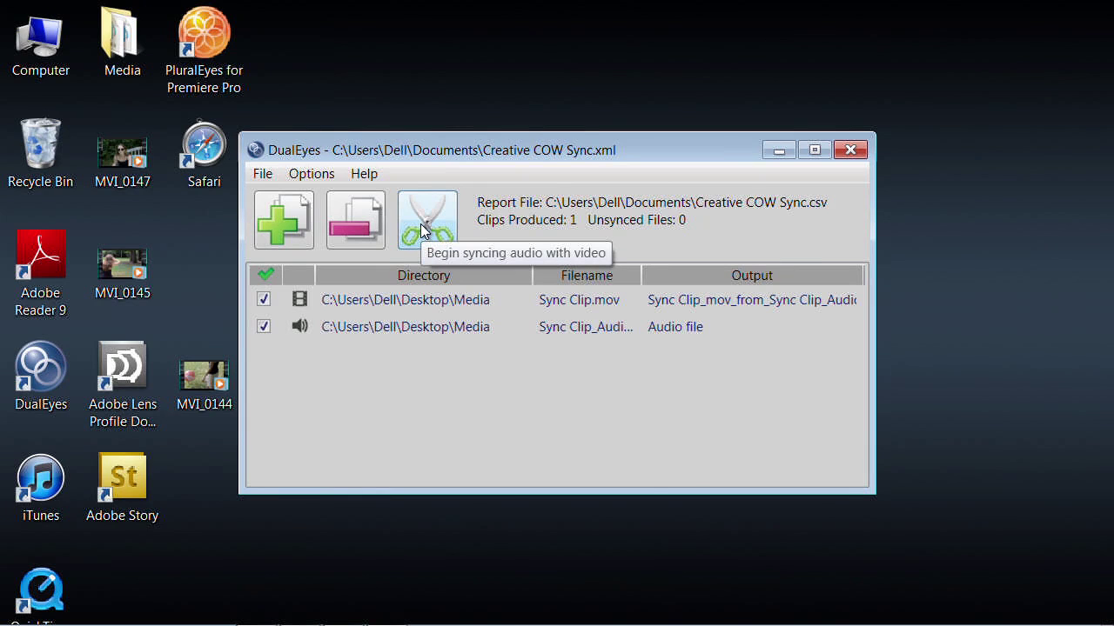
double_click(123, 61)
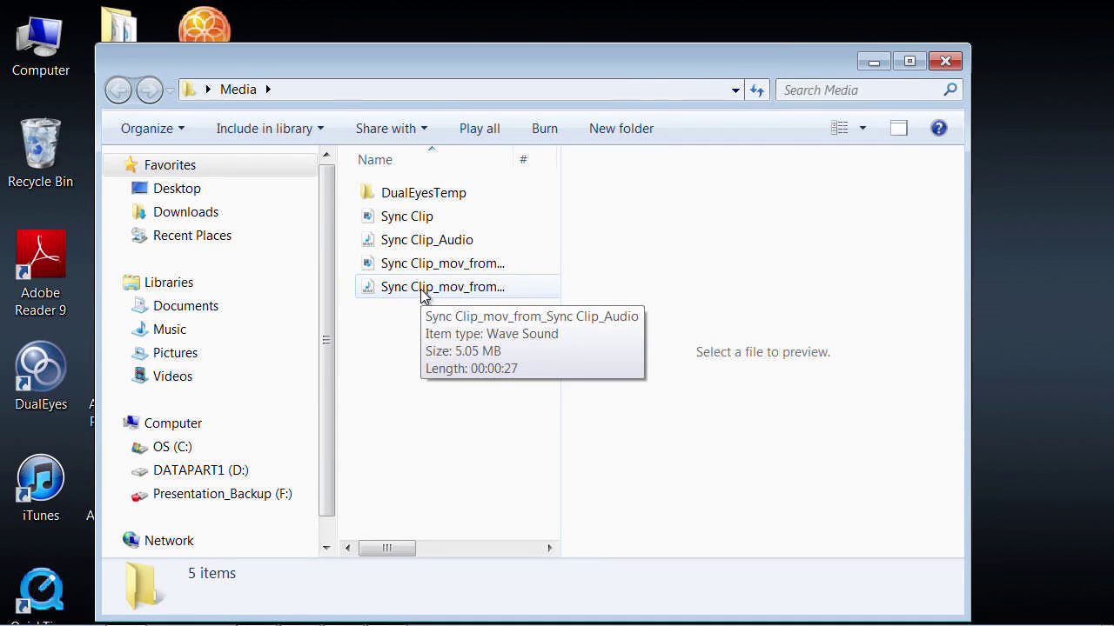
left_click(417, 271)
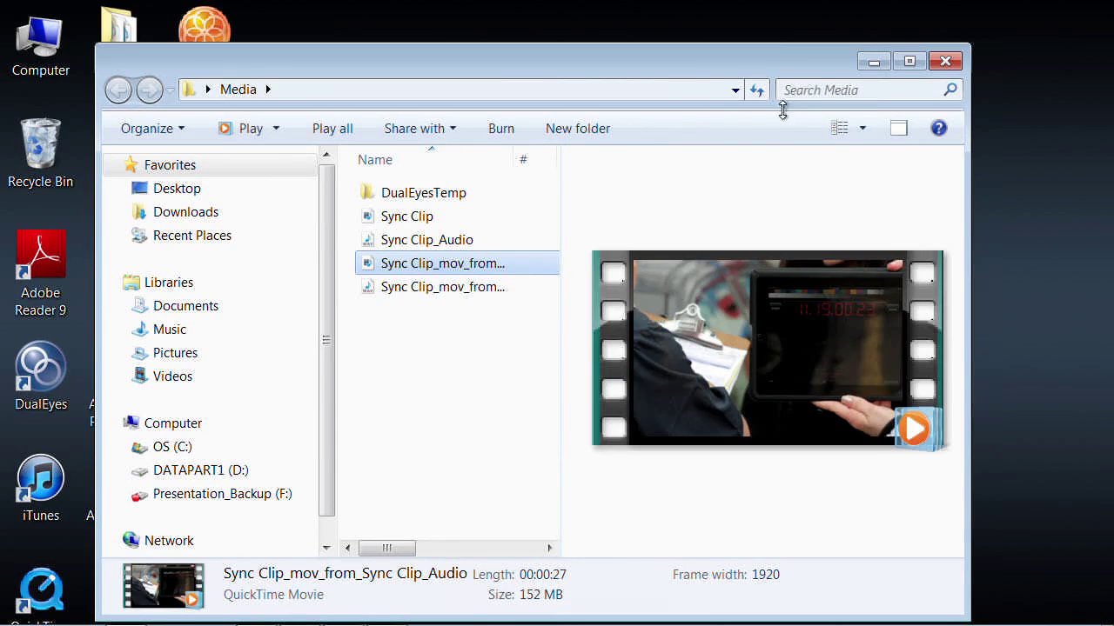
Step: Show the Media folder's files as a list in a maximized window, with the file pane wide enough for the full names
left_click(852, 127)
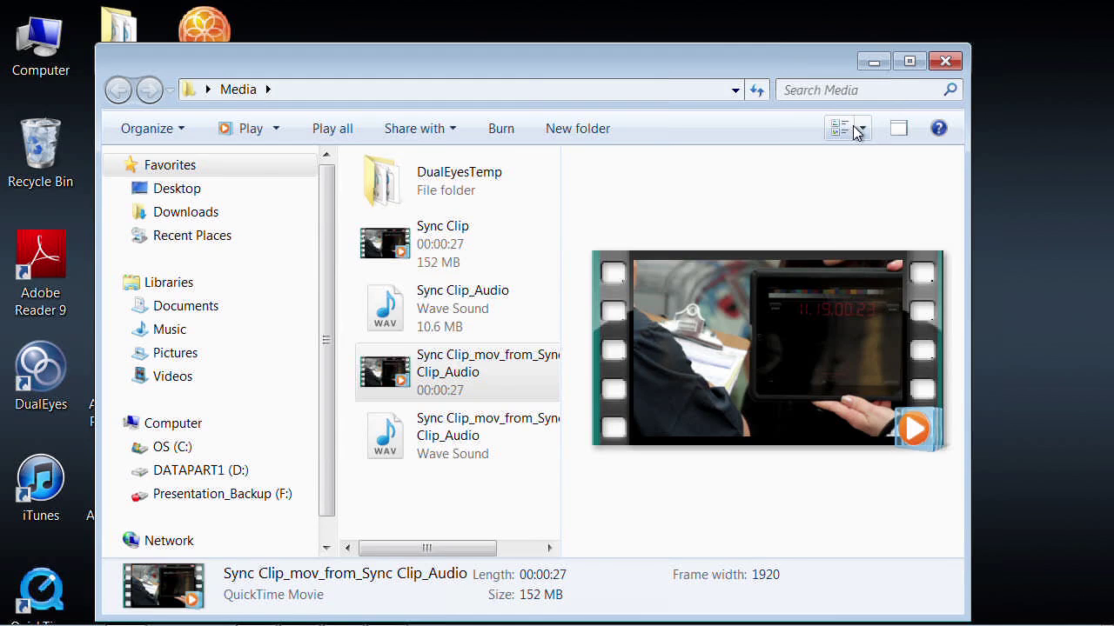
left_click(858, 132)
left_click(887, 171)
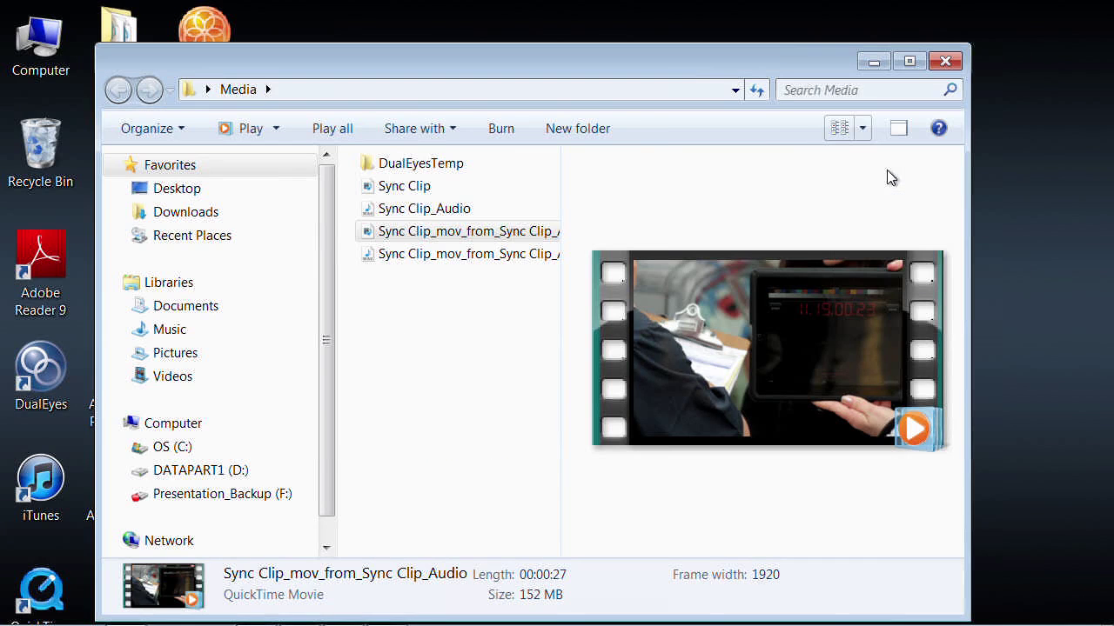
left_click(902, 64)
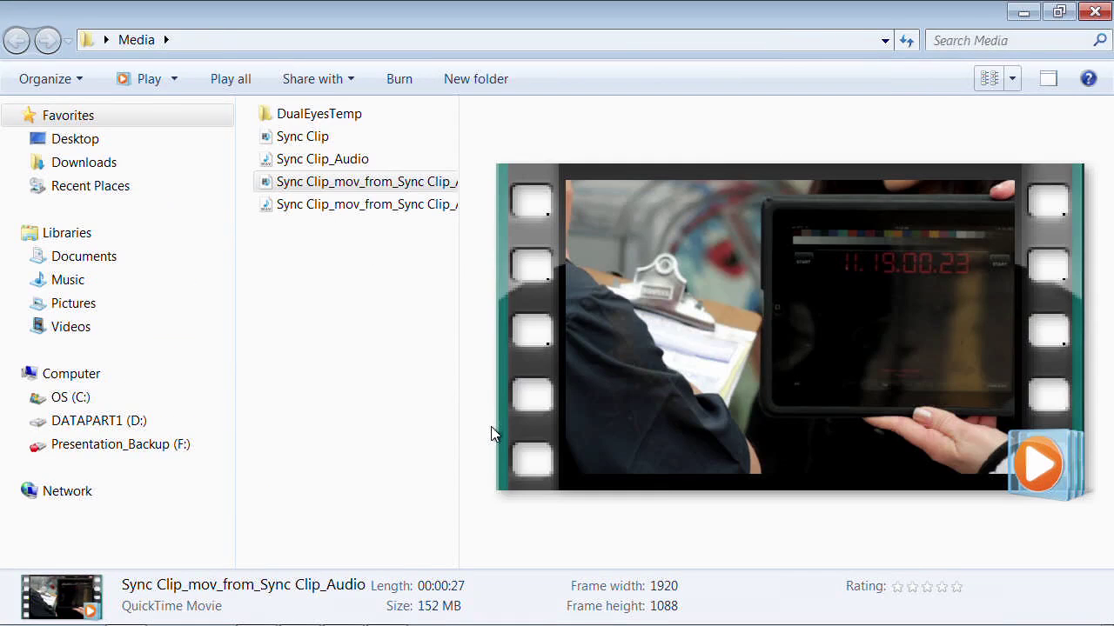
left_click_drag(459, 439, 589, 442)
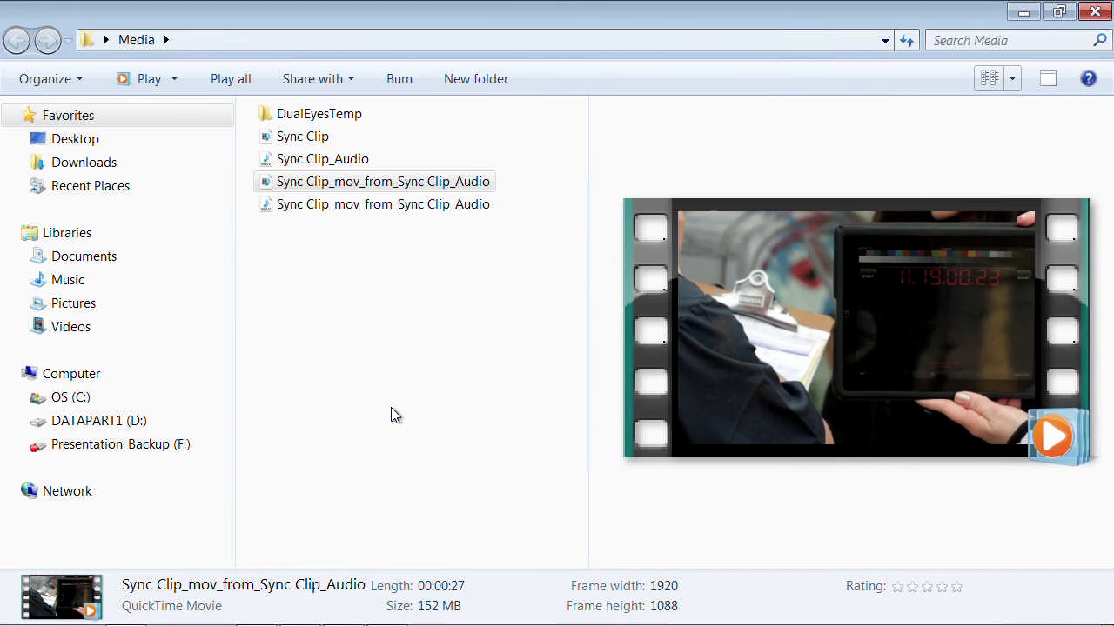
left_click(342, 235)
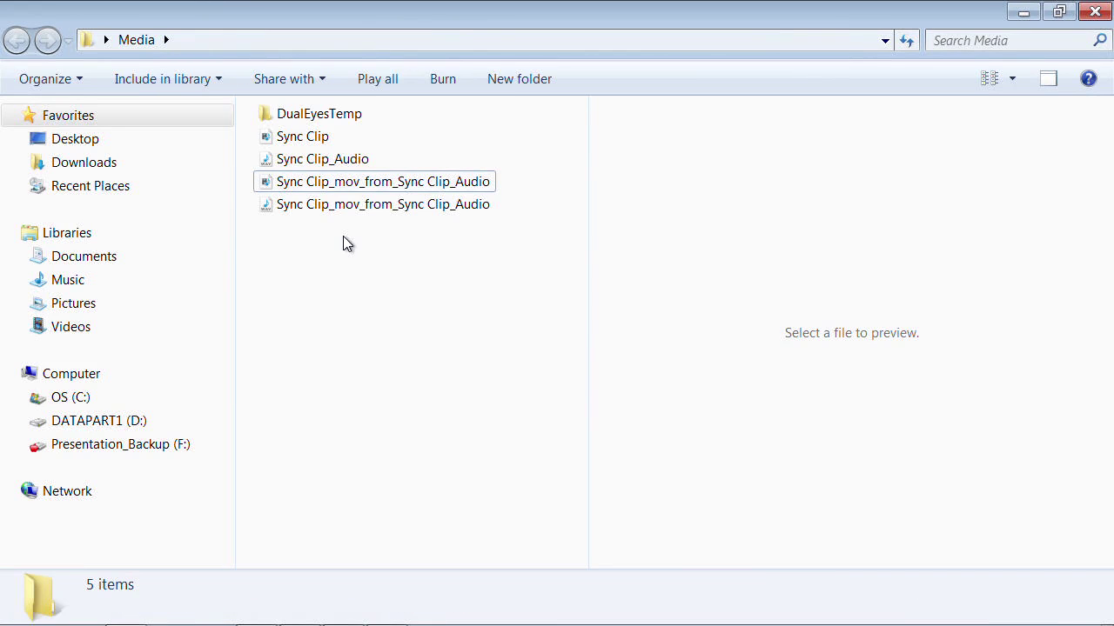
left_click_drag(313, 114, 295, 303)
left_click(295, 303)
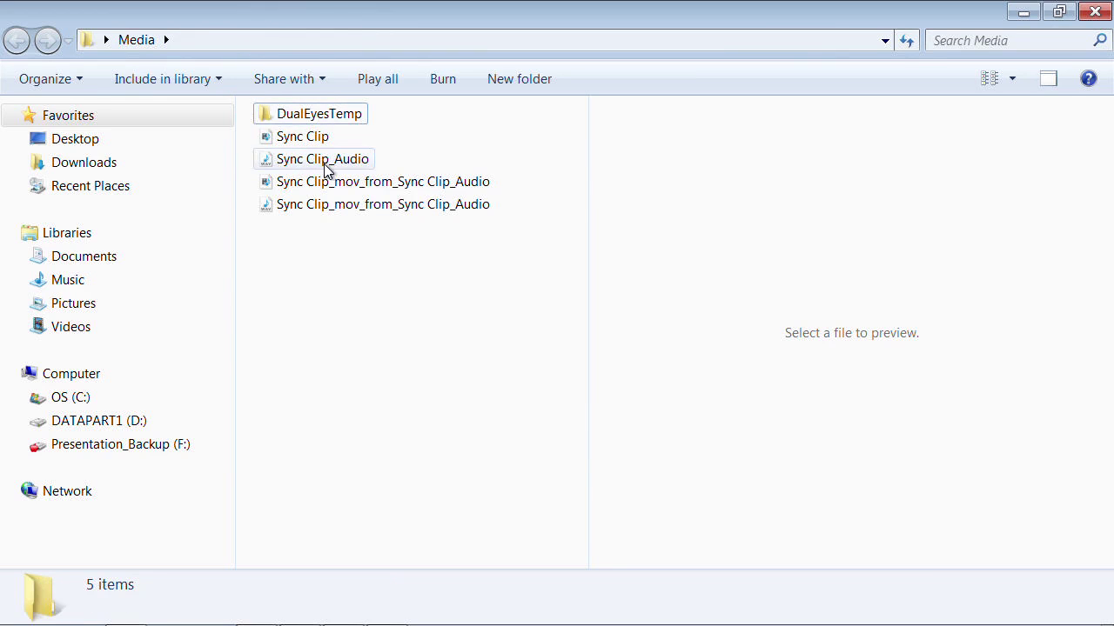